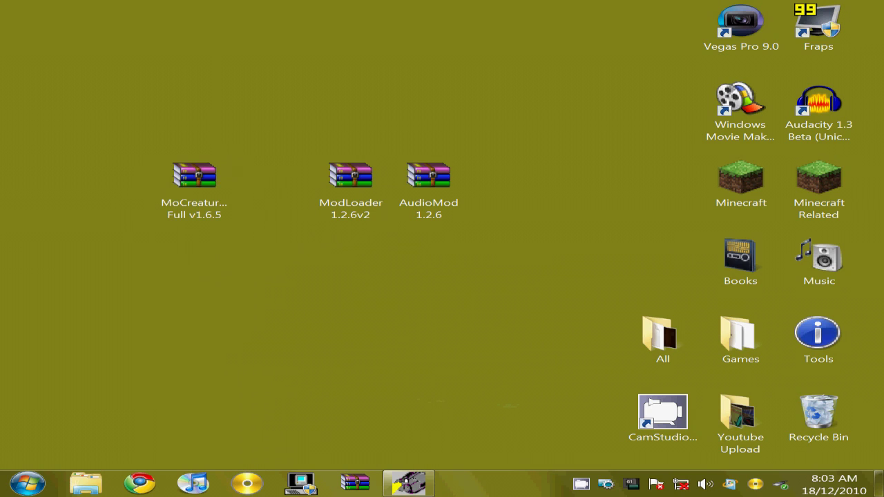
# Extract the MoCreaturesMod Full v1.6.5 archive directly onto the desktop
pyautogui.click(194, 188)
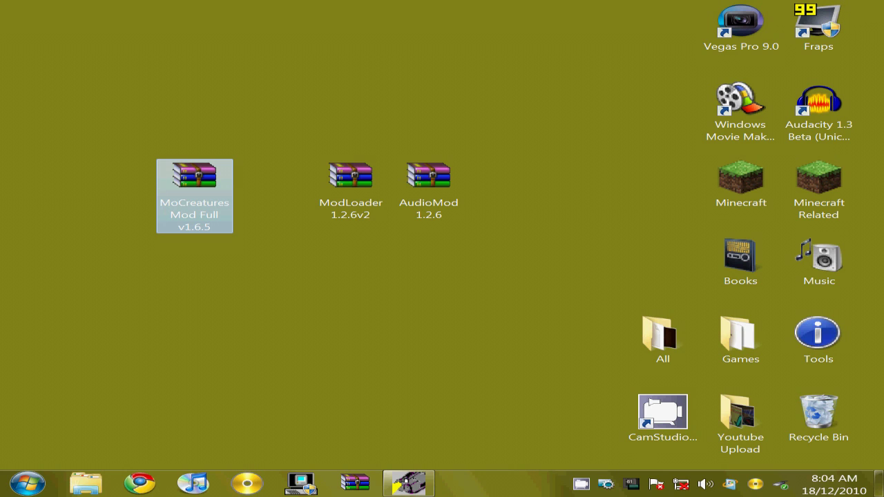
pyautogui.click(351, 188)
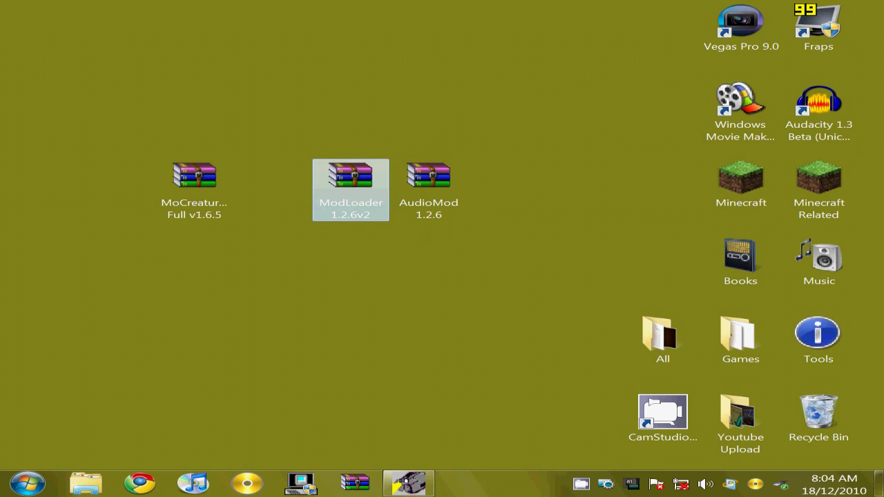
pyautogui.click(352, 256)
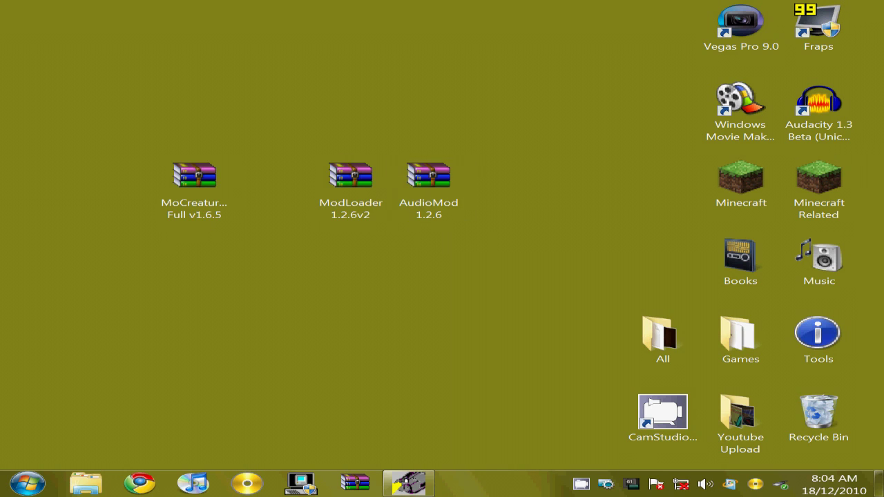
pyautogui.click(194, 190)
pyautogui.rightClick(193, 185)
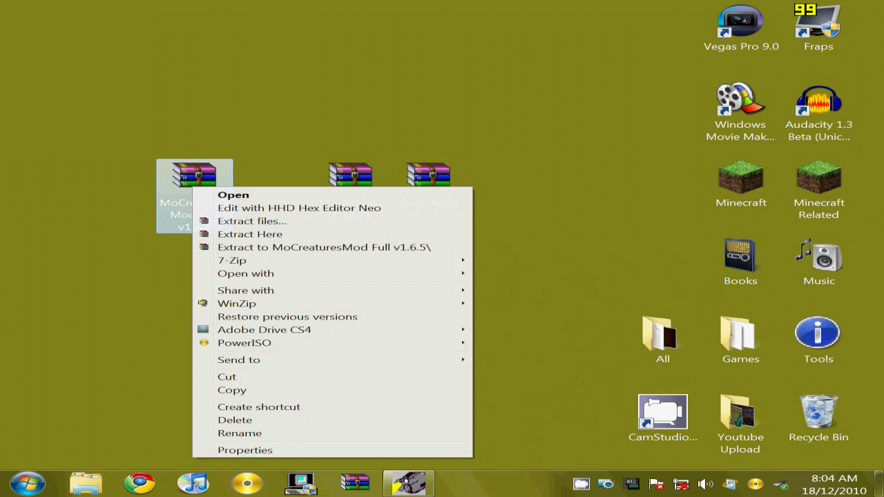
pyautogui.click(250, 234)
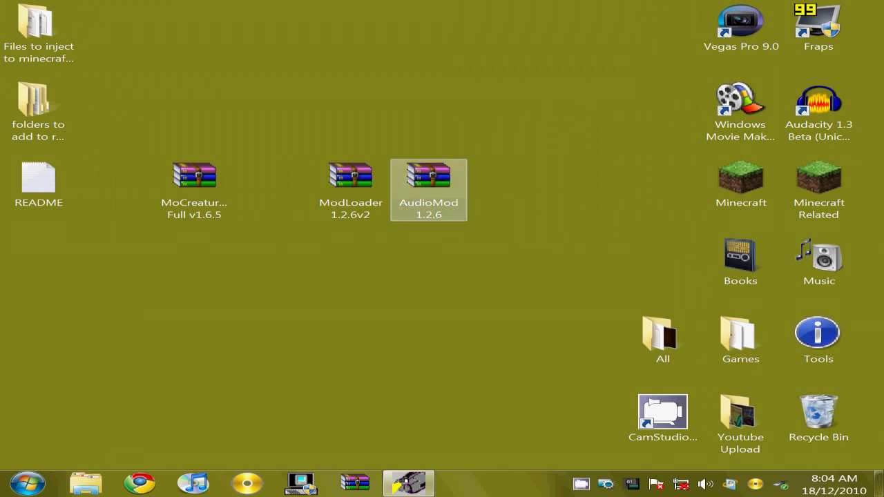
# Rearrange the desktop so the ModLoader and AudioMod archives, the two extracted mod folders and the README sit near each other
pyautogui.moveTo(490, 114); pyautogui.dragTo(345, 197)
pyautogui.moveTo(429, 181); pyautogui.dragTo(505, 105)
pyautogui.moveTo(98, 231); pyautogui.dragTo(31, 32)
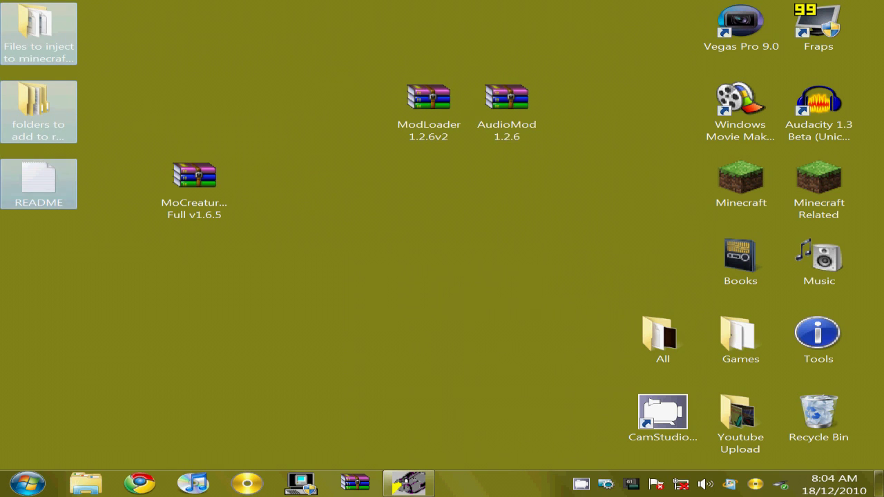
pyautogui.moveTo(39, 179); pyautogui.dragTo(351, 336)
pyautogui.click(428, 303)
pyautogui.moveTo(351, 258); pyautogui.dragTo(428, 183)
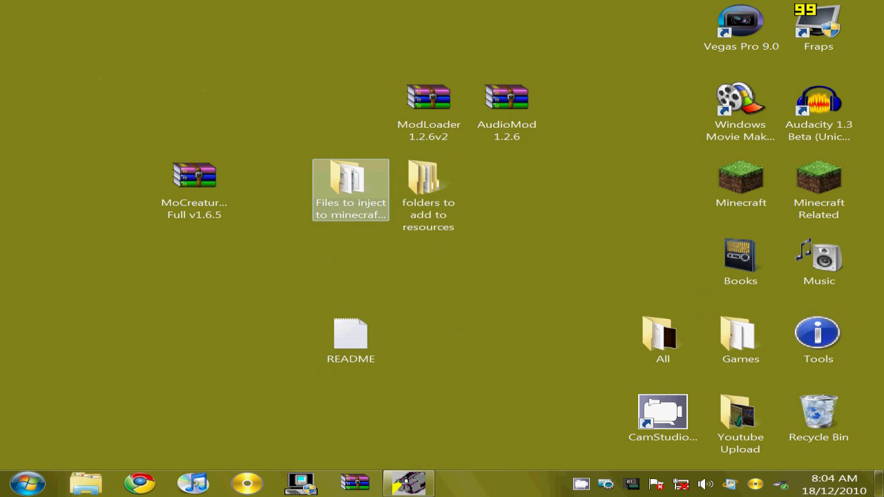
pyautogui.click(350, 181)
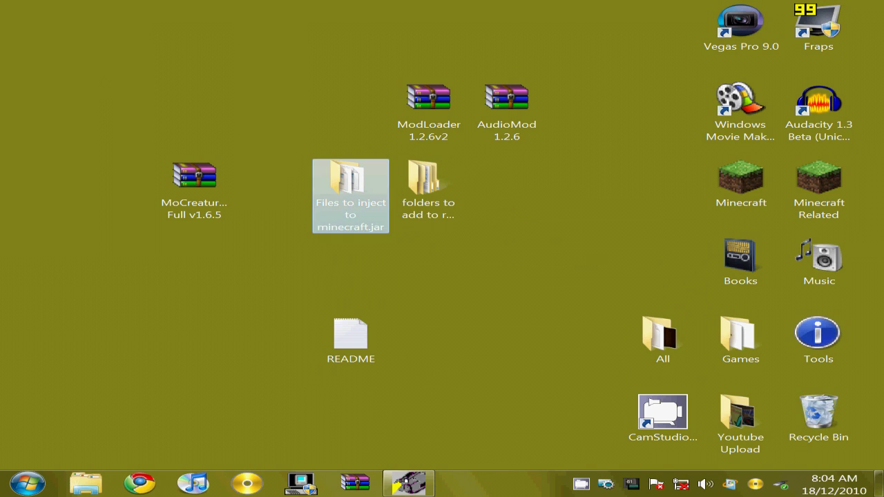
pyautogui.click(352, 269)
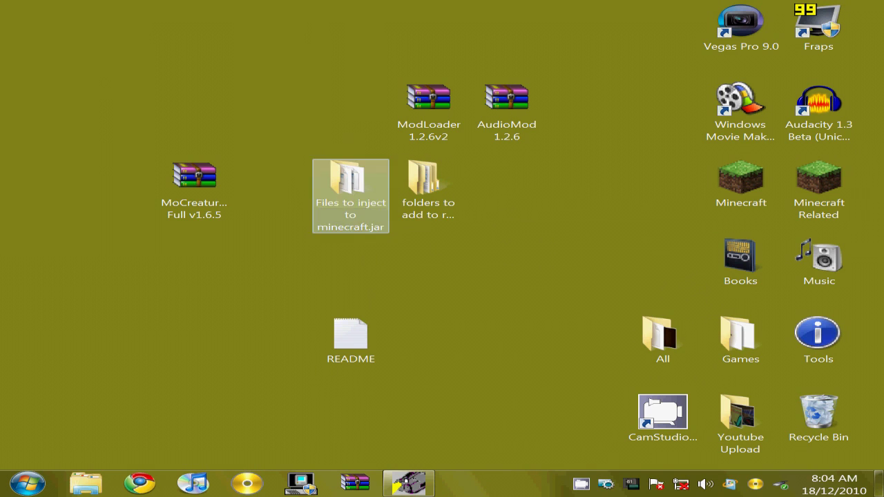
# Go to the %appdata% location and open the bin folder inside .minecraft
pyautogui.press('super')
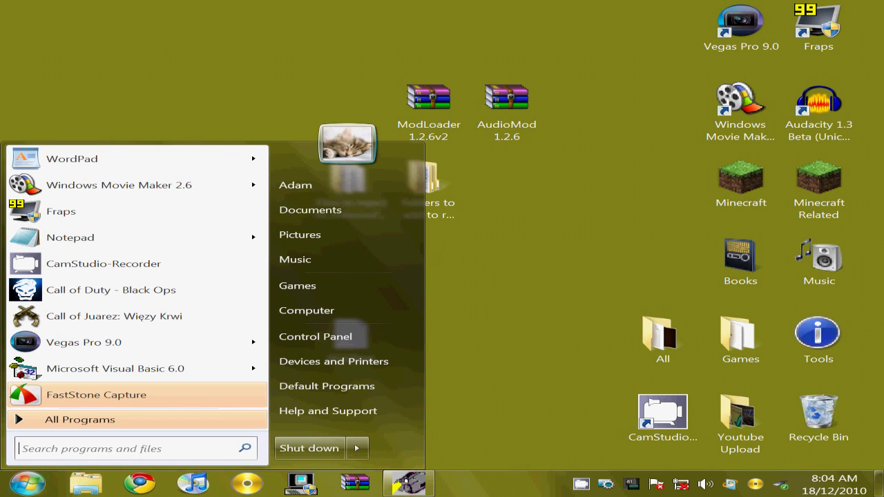
pyautogui.write('%%')
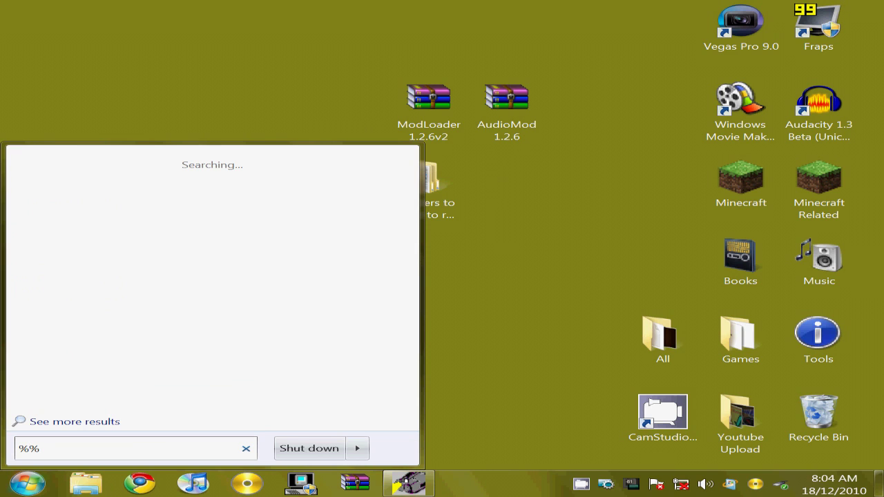
pyautogui.write('appl')
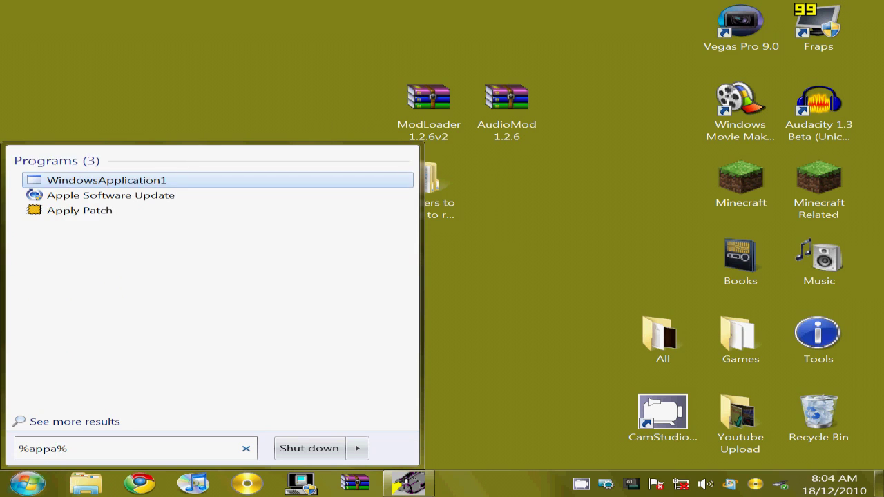
pyautogui.press('BackSpace')
pyautogui.write('dat')
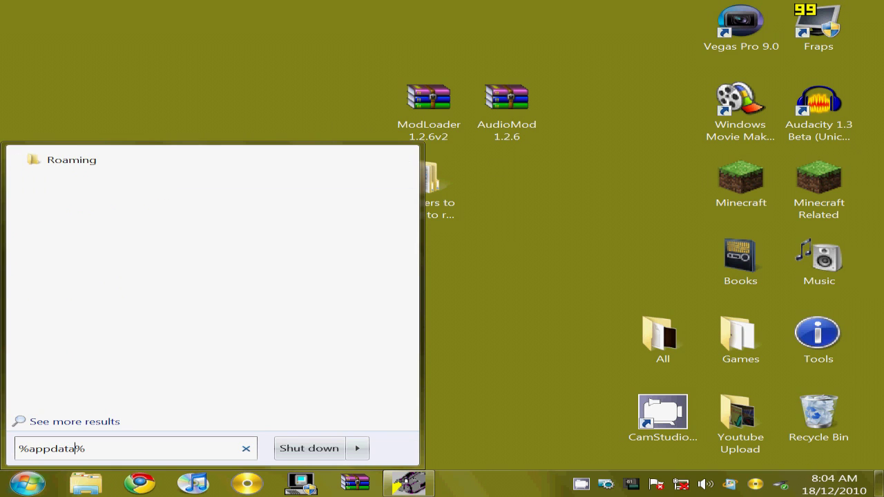
pyautogui.press('Return')
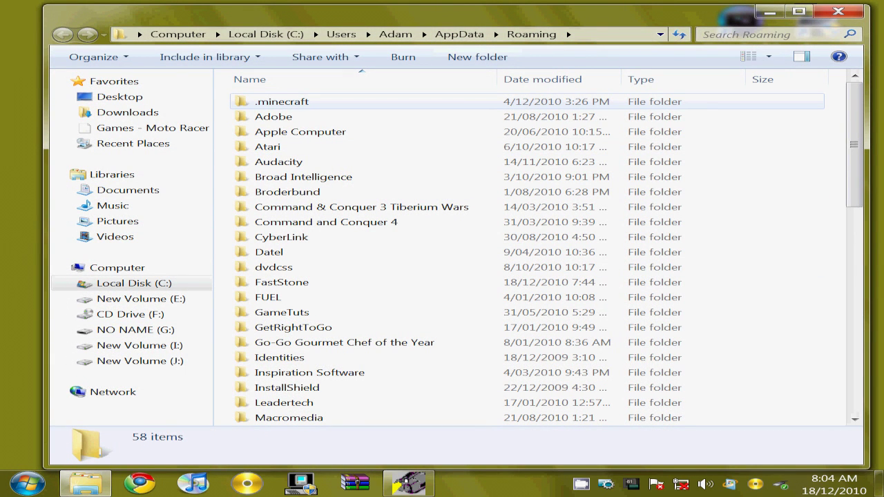
pyautogui.press('Return')
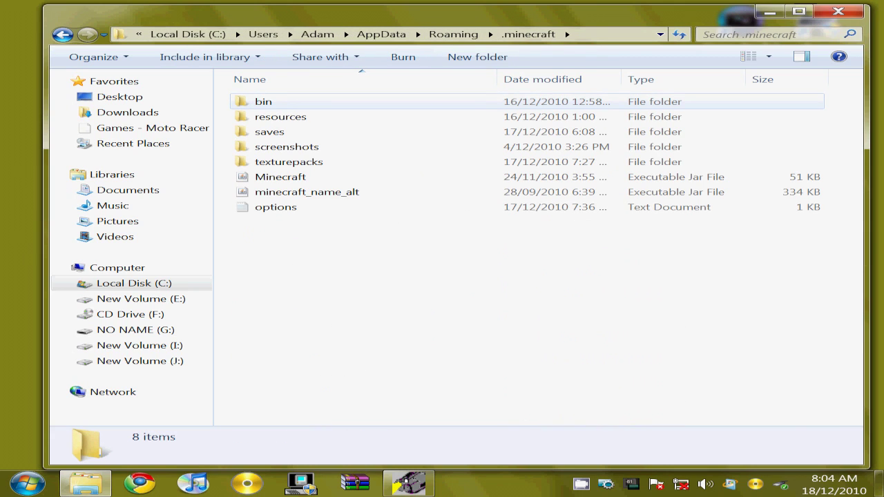
pyautogui.press('b')
pyautogui.press('Return')
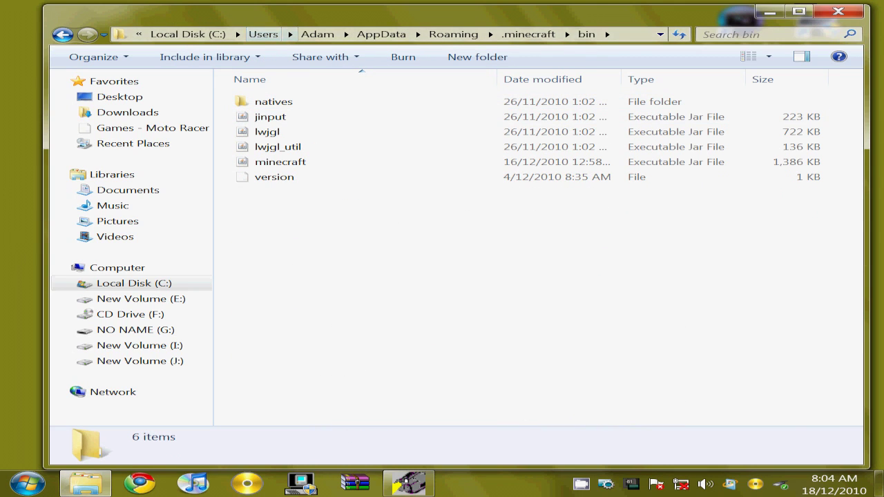
# Open the minecraft jar file in the bin folder with WinRAR archiver and dismiss the licence reminder
pyautogui.press('m')
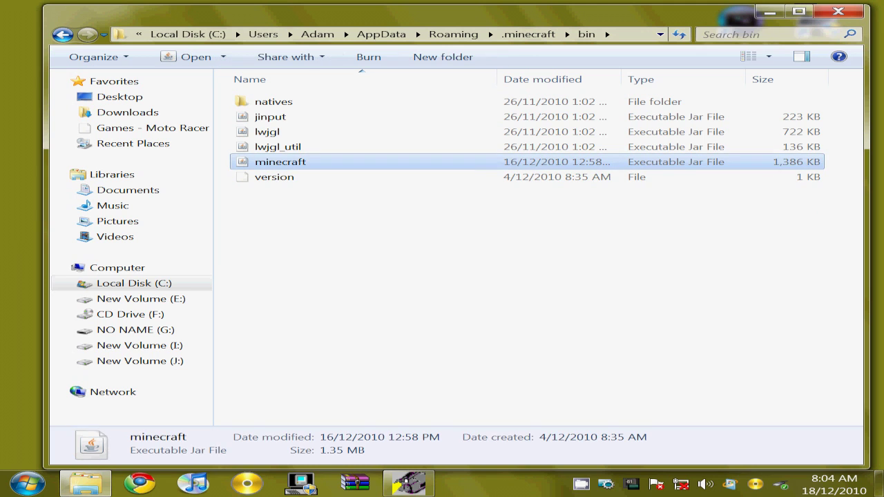
pyautogui.hotkey('shift', 'F10')
pyautogui.moveTo(347, 207)
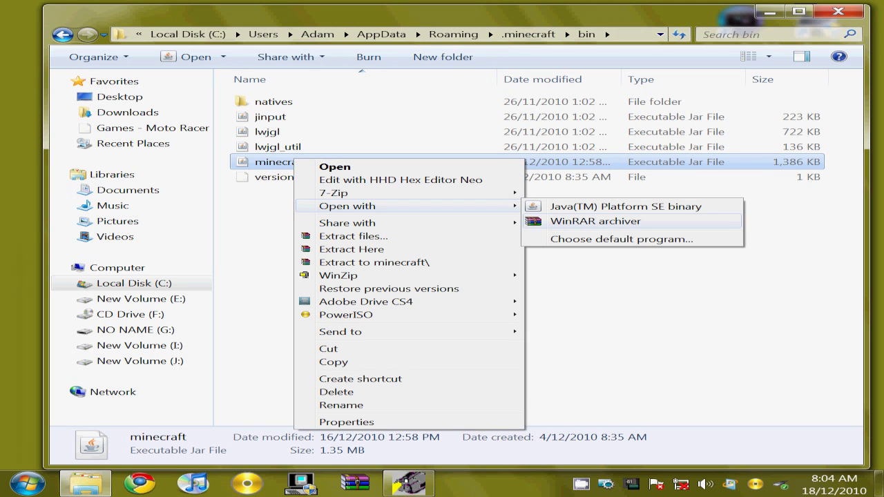
pyautogui.press('Return')
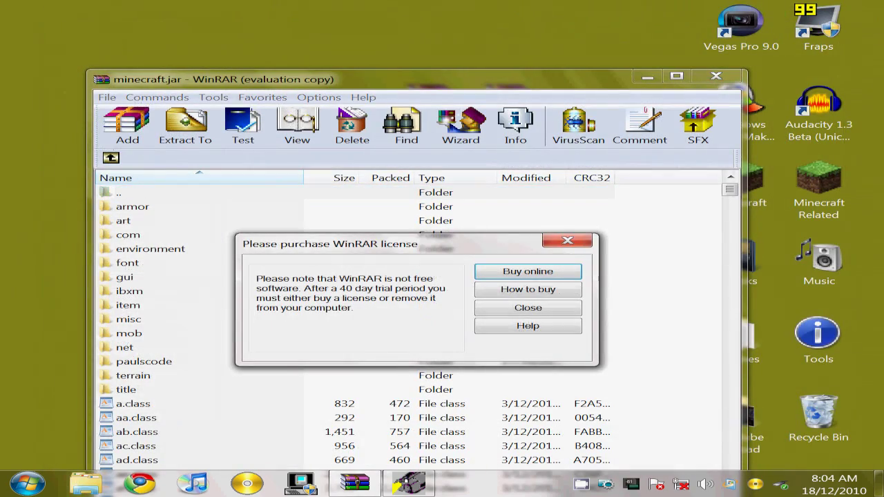
pyautogui.press('Return')
# Move the minecraft.jar archive window aside to uncover the extracted mod folder on the desktop
pyautogui.moveTo(414, 78); pyautogui.dragTo(702, 17)
pyautogui.click(414, 285)
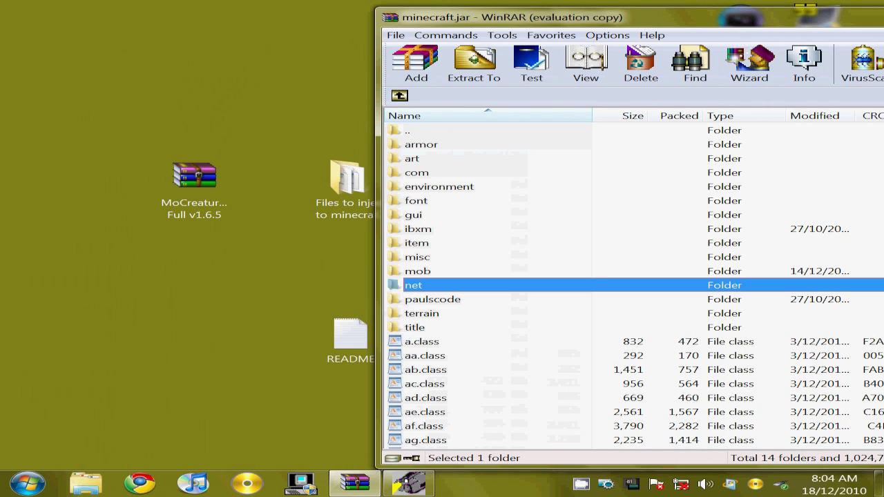
pyautogui.click(417, 271)
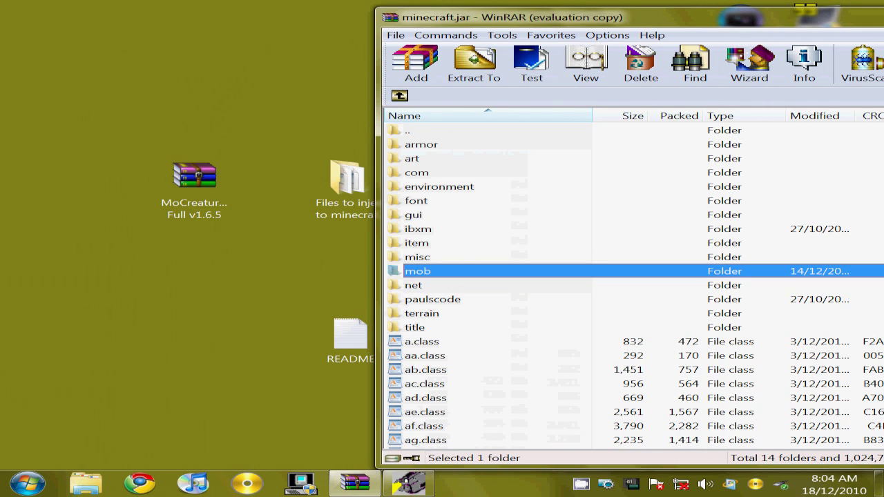
pyautogui.moveTo(683, 18); pyautogui.dragTo(664, 8)
pyautogui.moveTo(478, 7); pyautogui.dragTo(494, 11)
# Open the "Files to inject to minecraft.jar" folder, look through its contents and select all the items
pyautogui.doubleClick(344, 181)
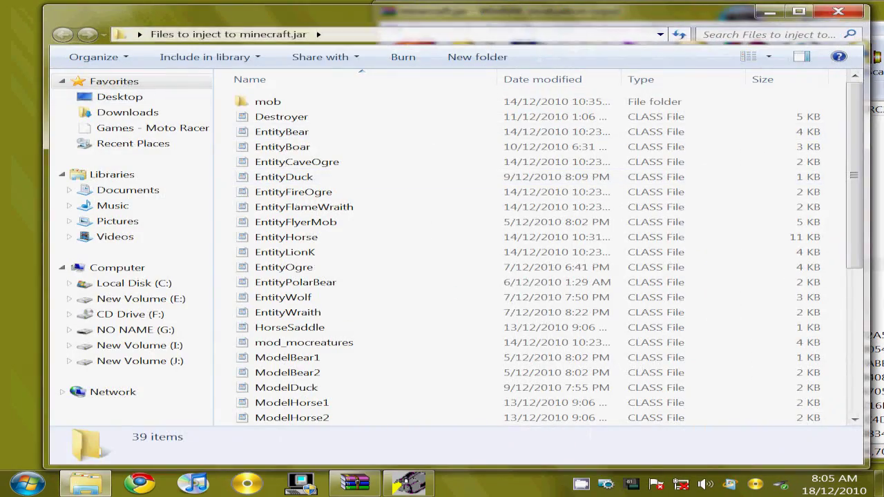
pyautogui.moveTo(345, 14); pyautogui.dragTo(645, 245)
pyautogui.moveTo(742, 245); pyautogui.dragTo(407, 10)
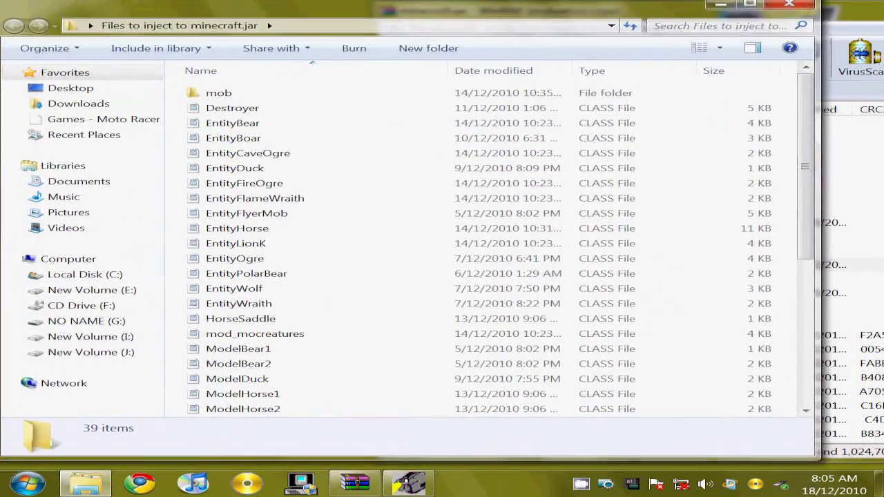
pyautogui.scroll(-6, 290, 373)
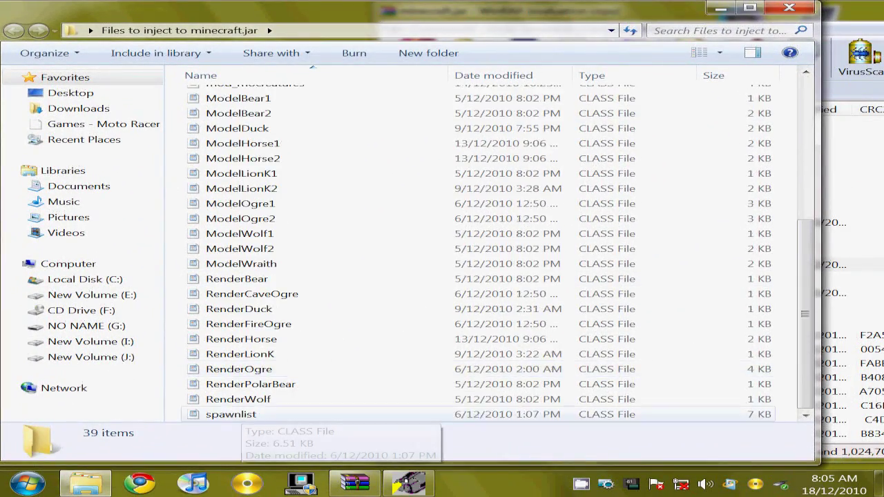
pyautogui.click(230, 414)
pyautogui.scroll(6, 230, 400)
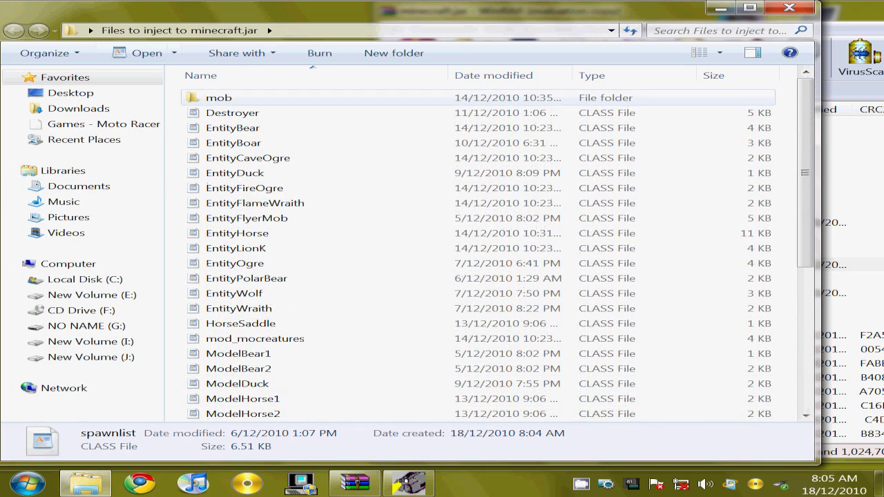
pyautogui.hotkey('ctrl', 'a')
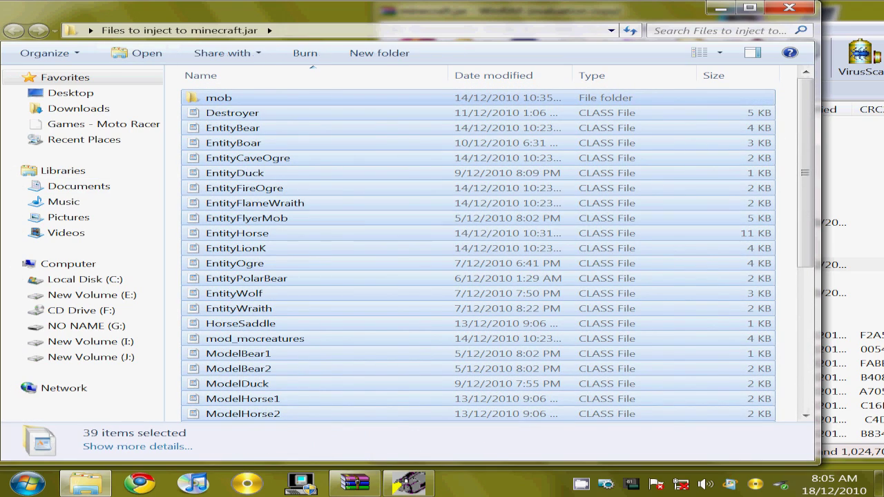
# Bring the minecraft.jar archive window forward over the mod files folder, reposition it, and minimise it
pyautogui.click(848, 349)
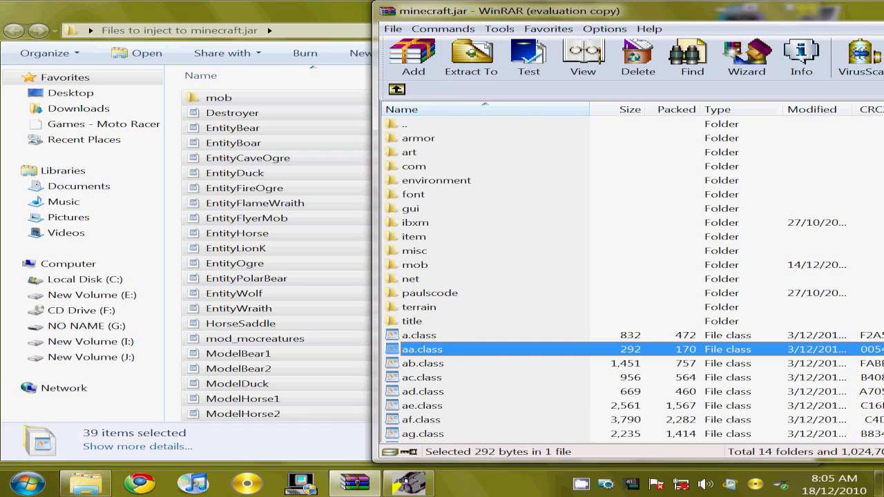
pyautogui.moveTo(690, 11); pyautogui.dragTo(562, 17)
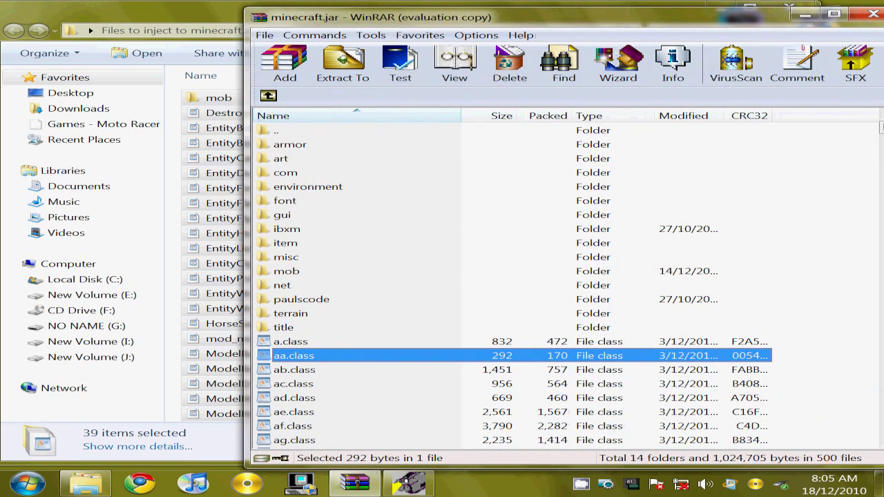
pyautogui.click(346, 384)
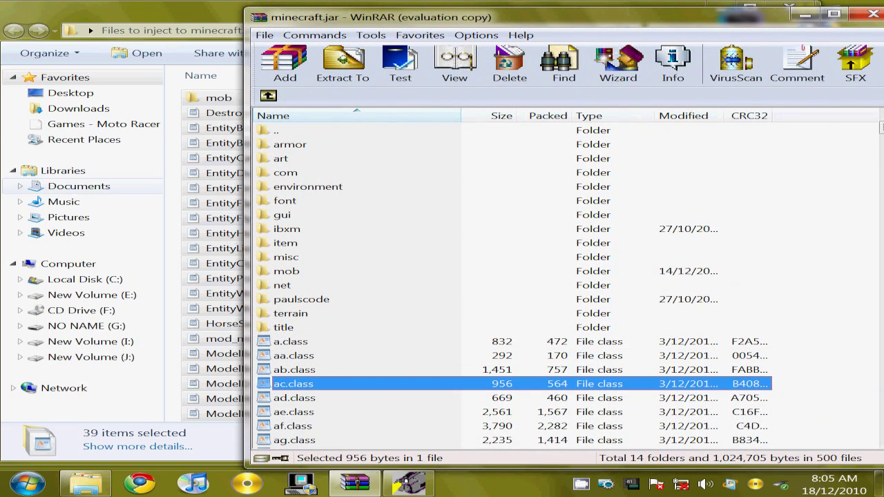
pyautogui.click(78, 186)
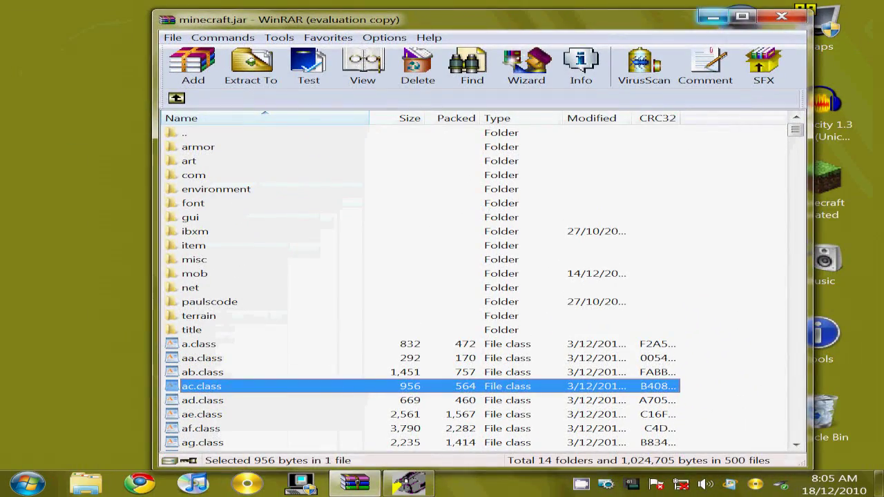
pyautogui.click(712, 15)
# Select the "folders to add to resources" folder on the desktop and open .minecraft\resources under %appdata%
pyautogui.click(428, 190)
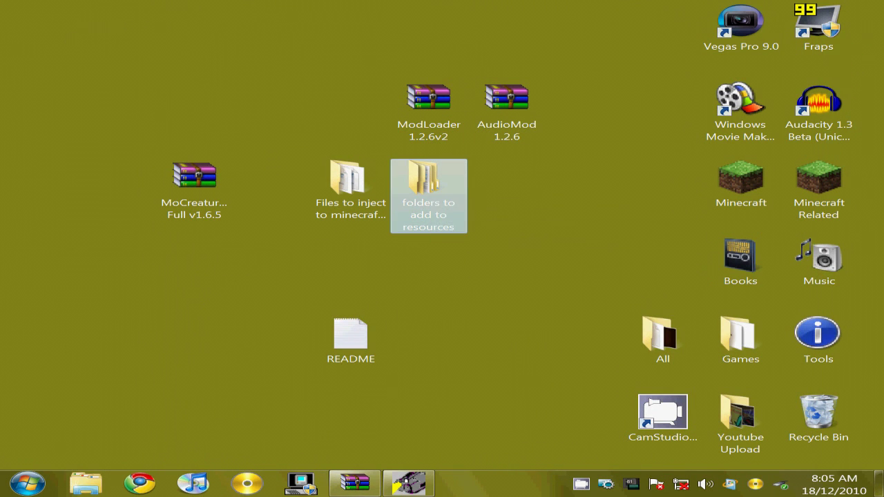
pyautogui.click(28, 484)
pyautogui.write('%%')
pyautogui.write('appdat%')
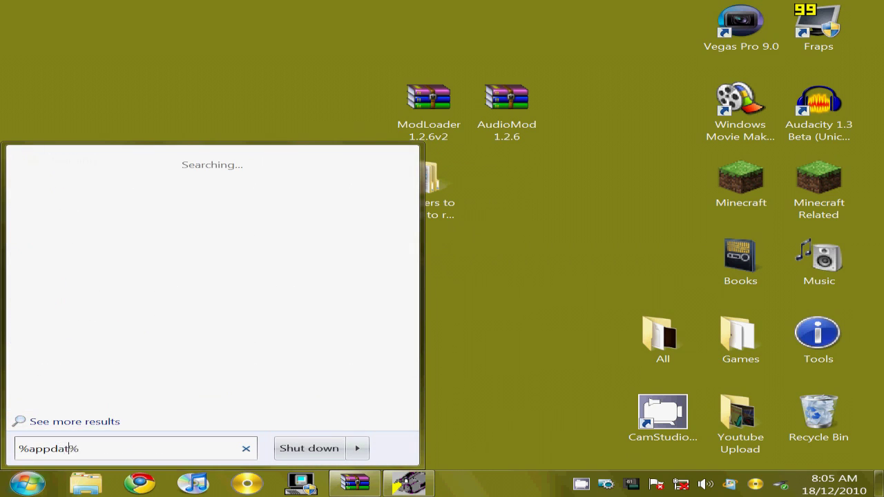
pyautogui.write('a')
pyautogui.press('Return')
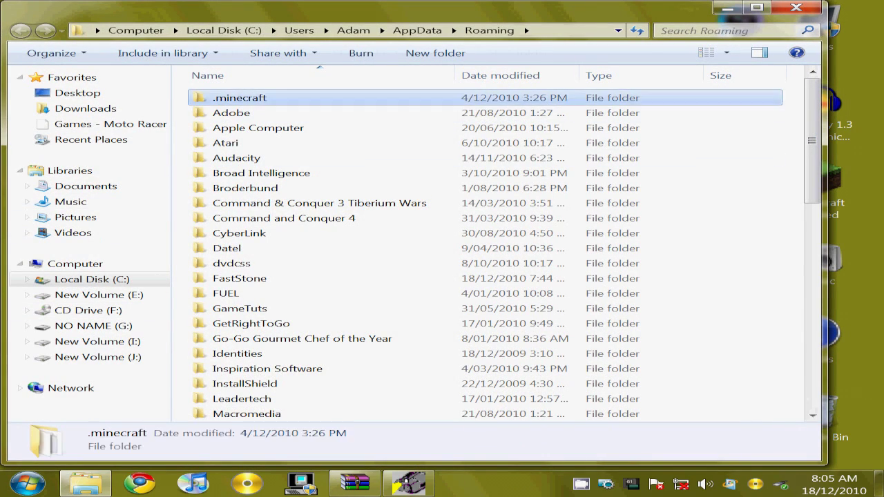
pyautogui.press('Return')
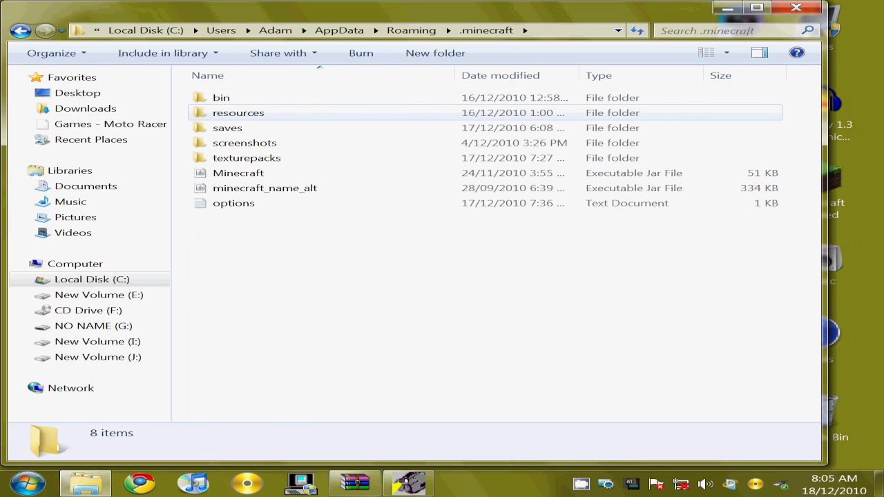
pyautogui.doubleClick(249, 113)
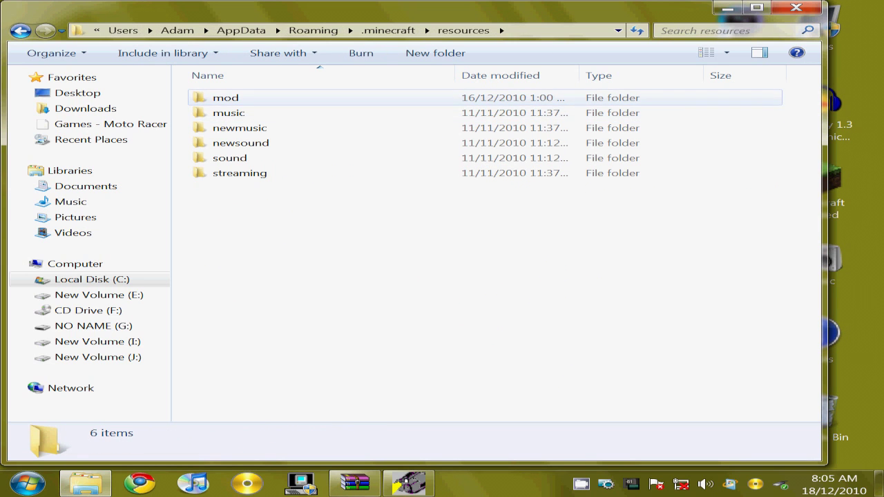
# Uncover the desktop, open "folders to add to resources", select its mod folder and bring the .minecraft\resources window in front of it
pyautogui.moveTo(241, 10); pyautogui.dragTo(273, 258)
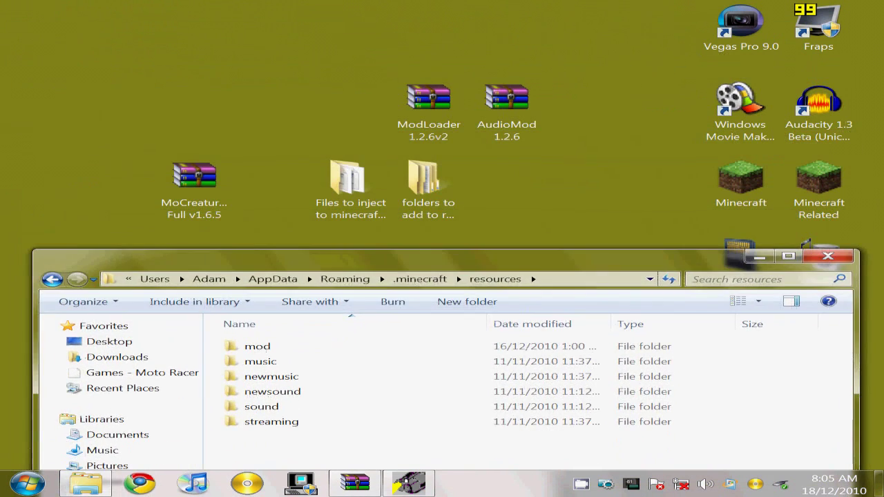
pyautogui.doubleClick(428, 186)
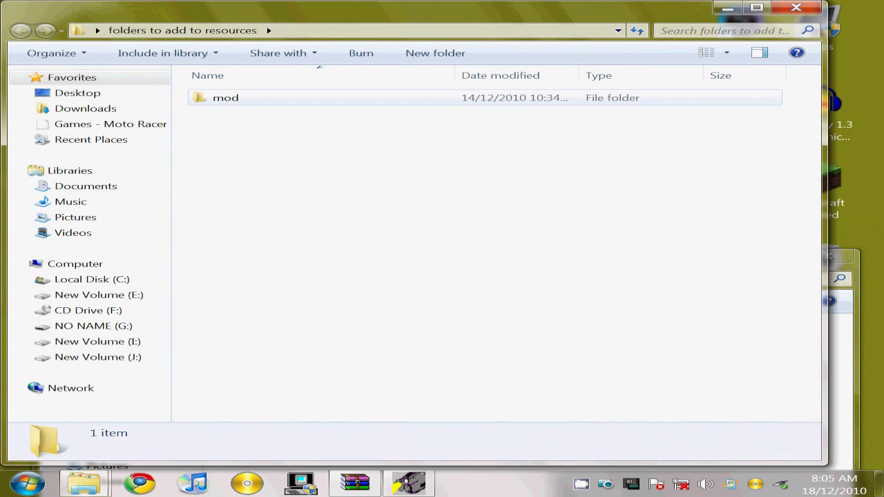
pyautogui.click(226, 97)
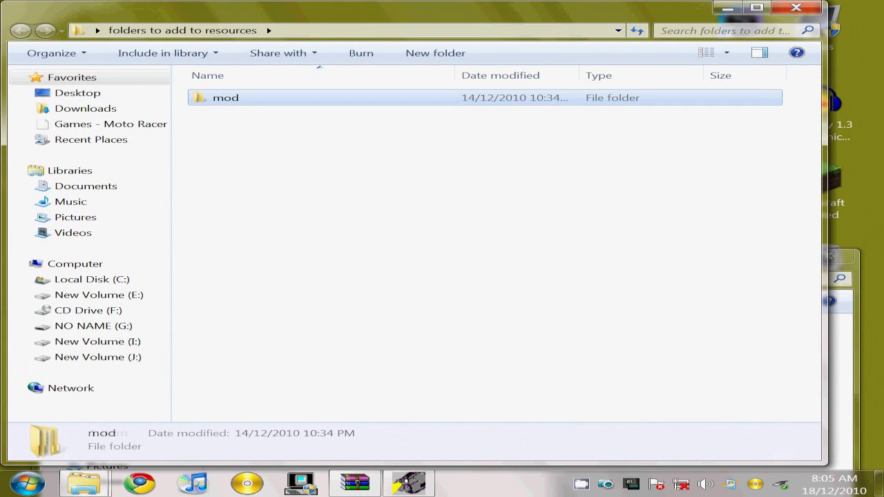
pyautogui.click(842, 386)
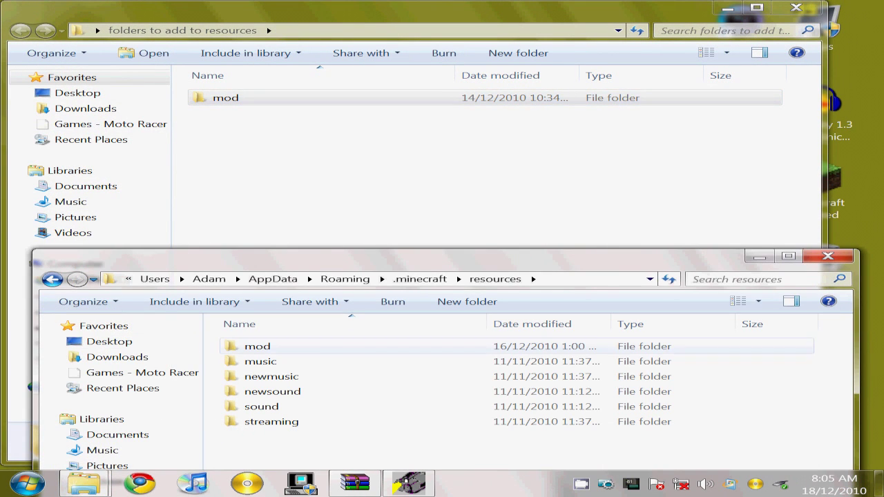
pyautogui.click(226, 97)
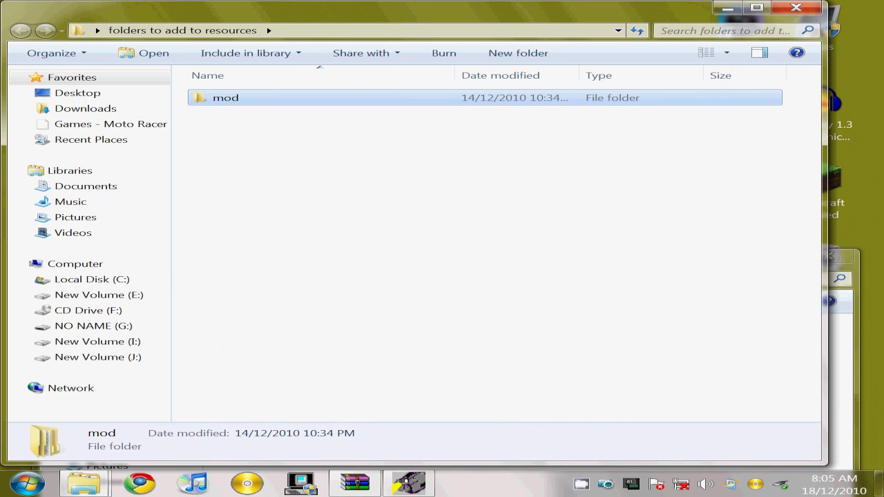
pyautogui.click(842, 387)
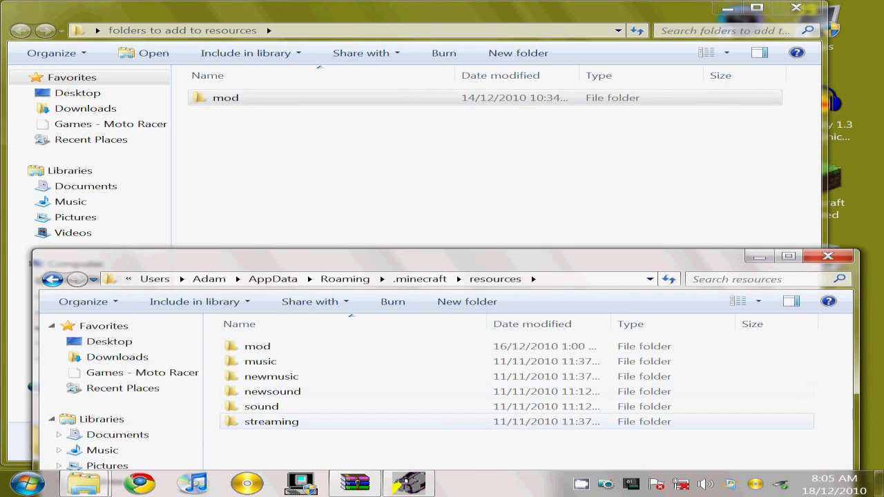
# Select the mod folder in .minecraft\resources and reposition that window so the source mod folder stays visible above it
pyautogui.moveTo(358, 454); pyautogui.dragTo(266, 336)
pyautogui.moveTo(372, 257); pyautogui.dragTo(375, 107)
pyautogui.click(386, 331)
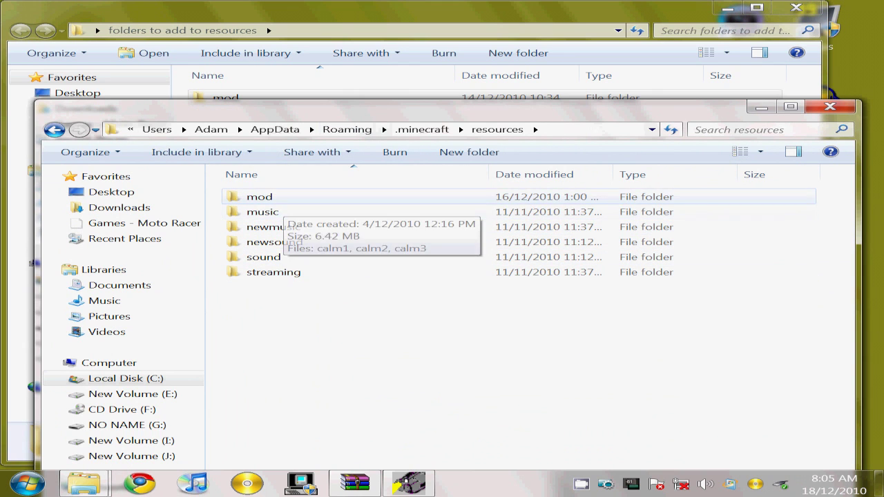
pyautogui.click(283, 197)
pyautogui.moveTo(342, 108); pyautogui.dragTo(337, 131)
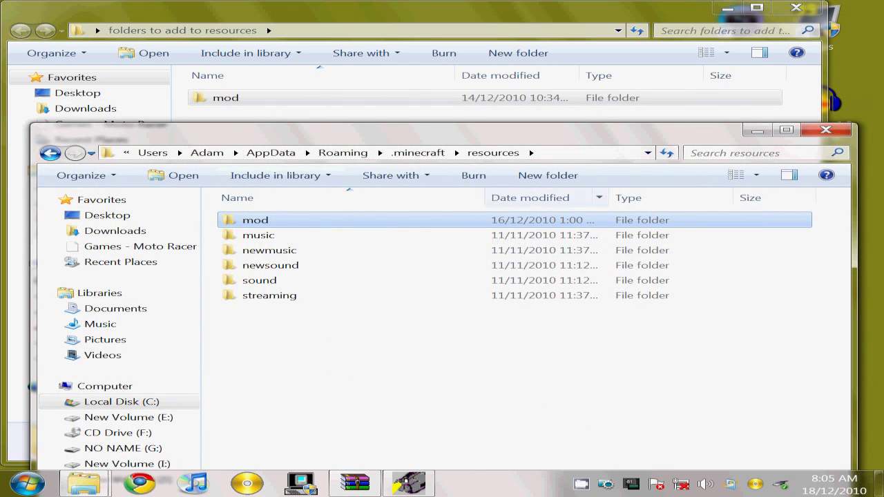
# Close the "folders to add to resources" window, group the MoCreatures icons in the desktop's upper-left corner, and minimise the resources window
pyautogui.click(796, 8)
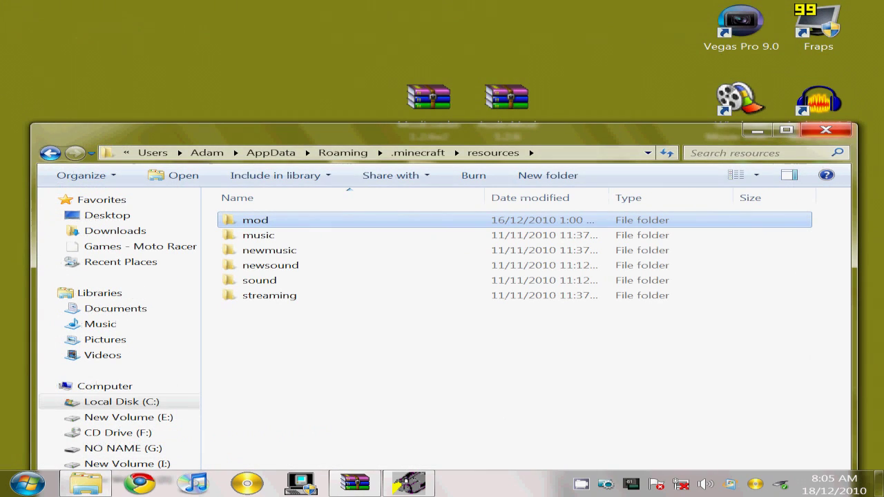
pyautogui.moveTo(483, 131); pyautogui.dragTo(538, 289)
pyautogui.moveTo(541, 158); pyautogui.dragTo(156, 234)
pyautogui.moveTo(194, 183); pyautogui.dragTo(73, 44)
pyautogui.moveTo(479, 290); pyautogui.dragTo(303, 212)
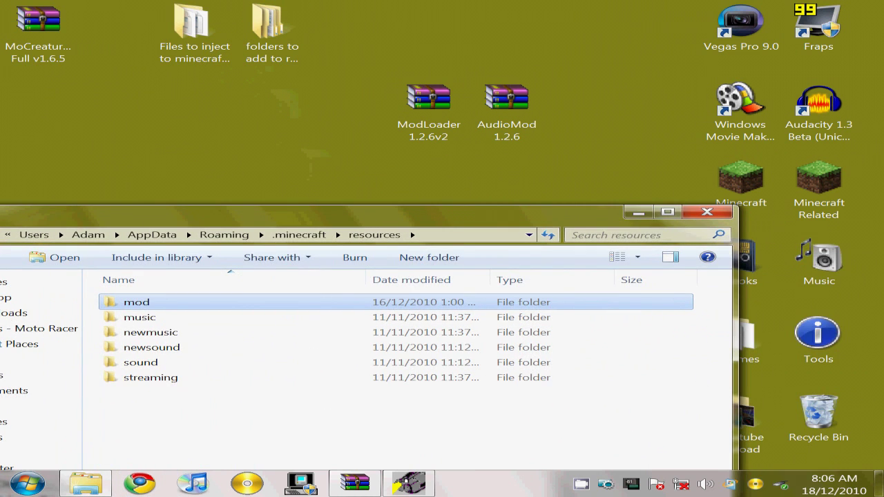
pyautogui.click(638, 212)
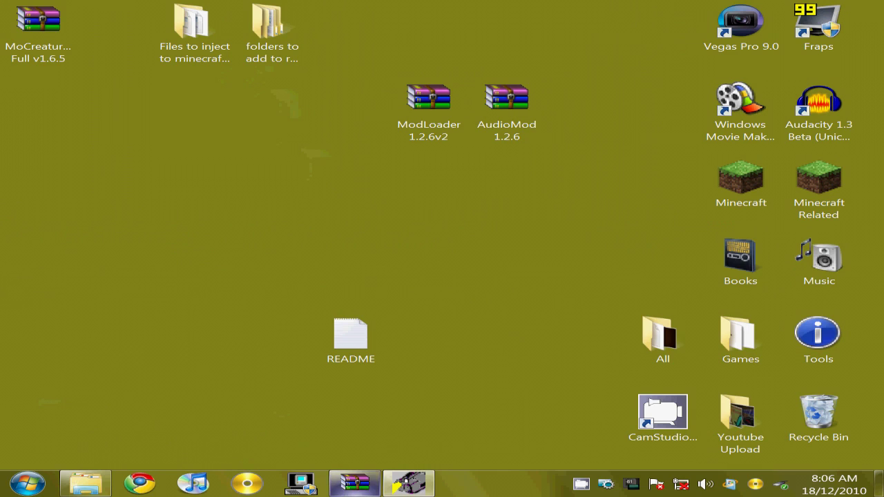
# Restore the minecraft.jar archive window, shift it aside, and place the ModLoader 1.2.6v2 archive near the desktop's left edge
pyautogui.click(355, 483)
pyautogui.moveTo(414, 19); pyautogui.dragTo(783, 20)
pyautogui.moveTo(428, 103); pyautogui.dragTo(121, 107)
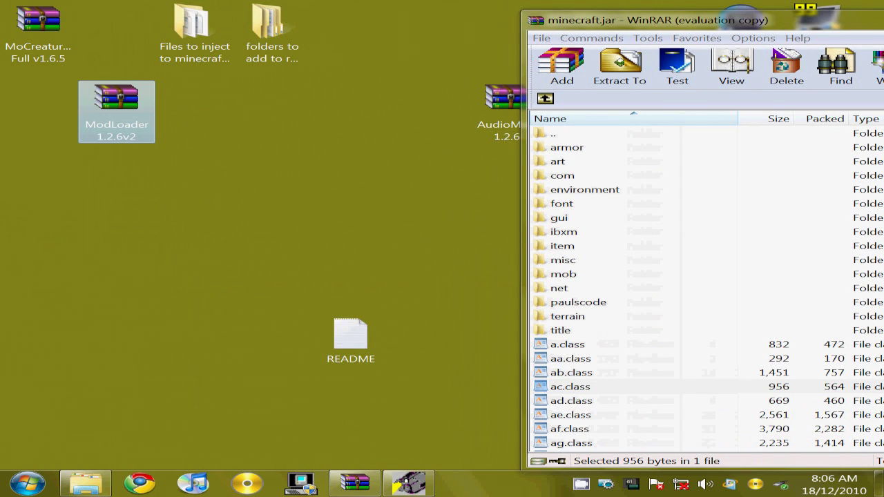
# Create a new desktop folder named Modsload below the ModLoader 1.2.6v2 archive
pyautogui.rightClick(122, 103)
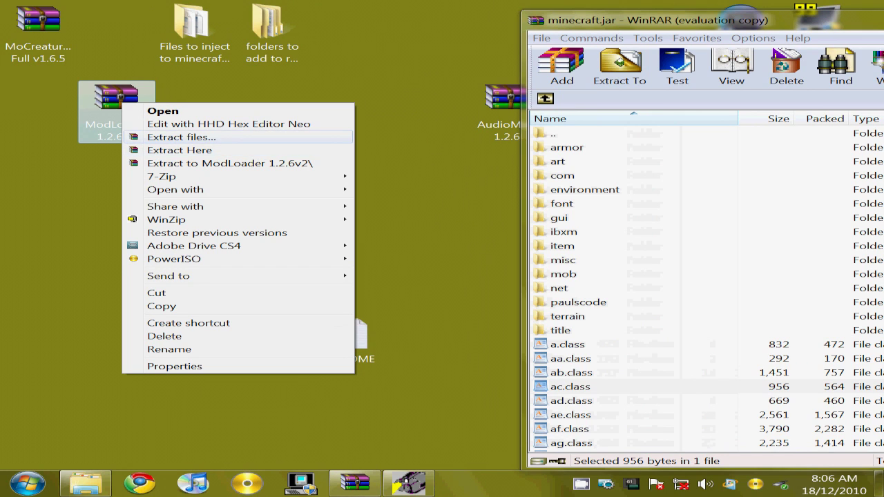
pyautogui.click(119, 176)
pyautogui.rightClick(118, 177)
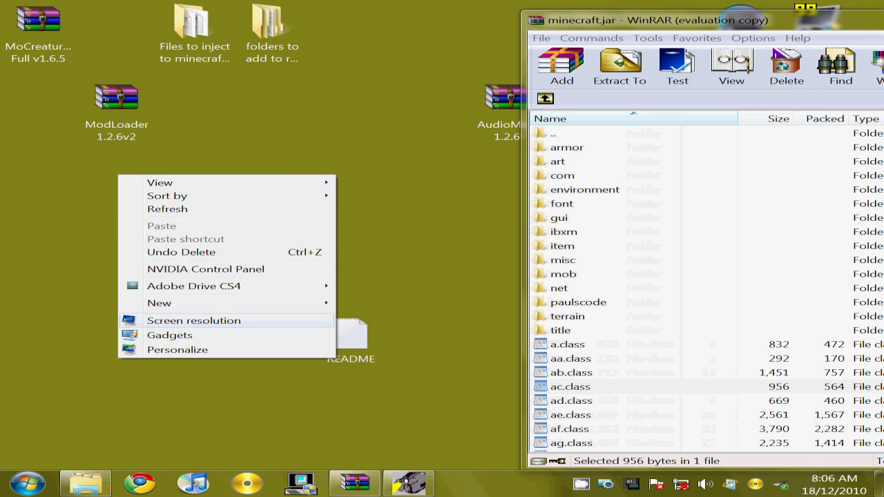
pyautogui.moveTo(317, 302)
pyautogui.click(345, 303)
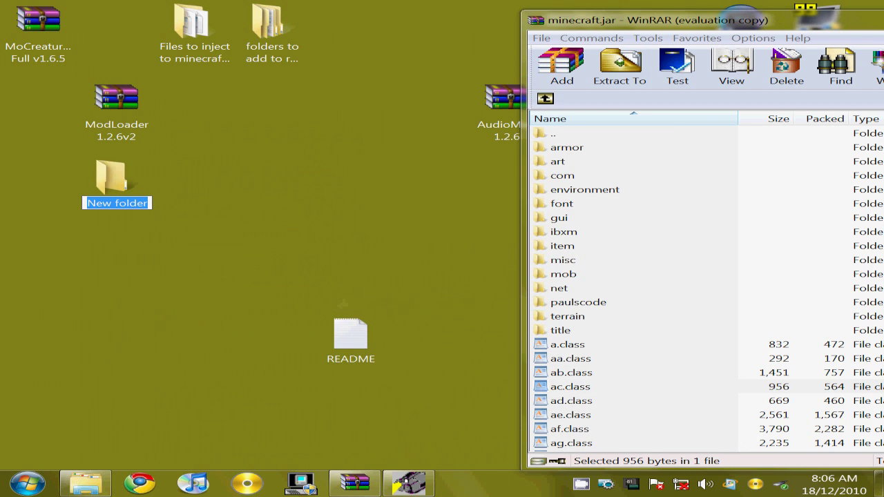
pyautogui.write('Modsloa')
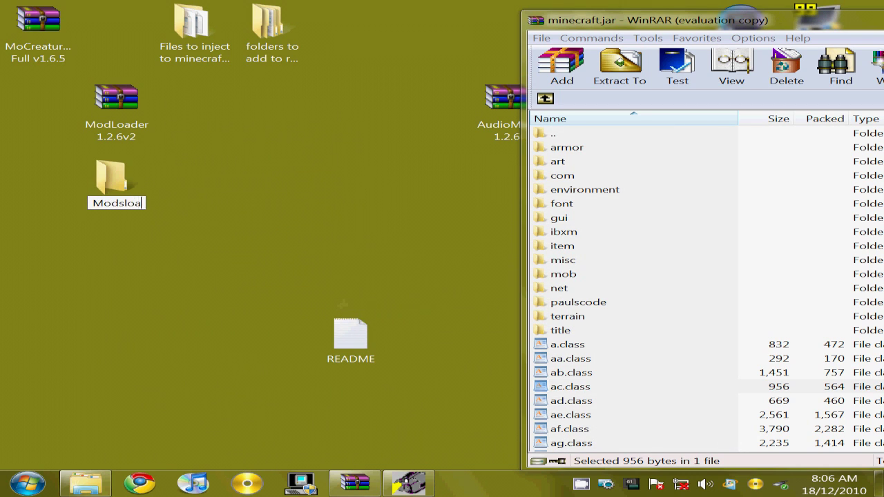
pyautogui.write('d')
pyautogui.press('Return')
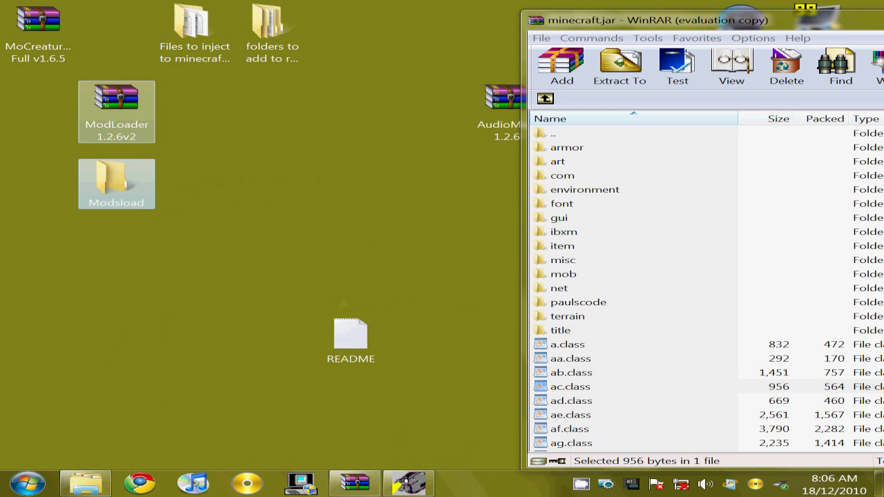
# Extract the ModLoader 1.2.6v2 archive into the Modsload folder on the desktop
pyautogui.rightClick(114, 100)
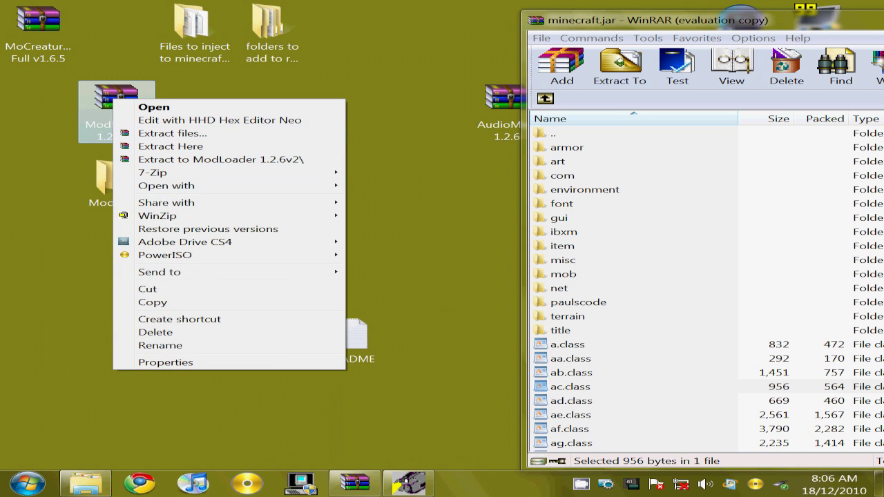
pyautogui.click(172, 133)
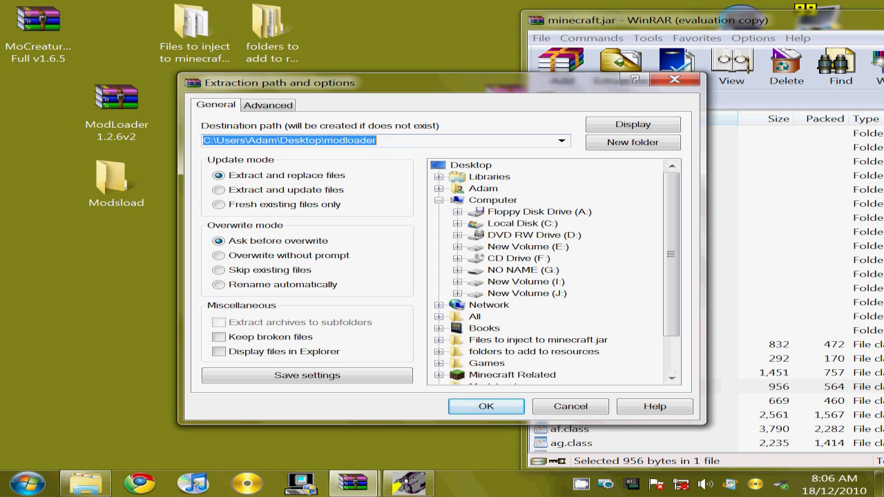
pyautogui.moveTo(671, 254); pyautogui.dragTo(671, 293)
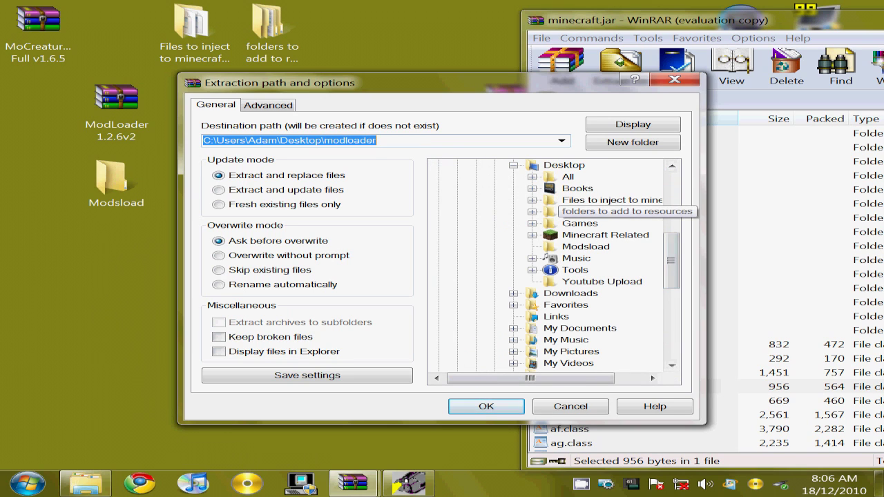
pyautogui.click(586, 246)
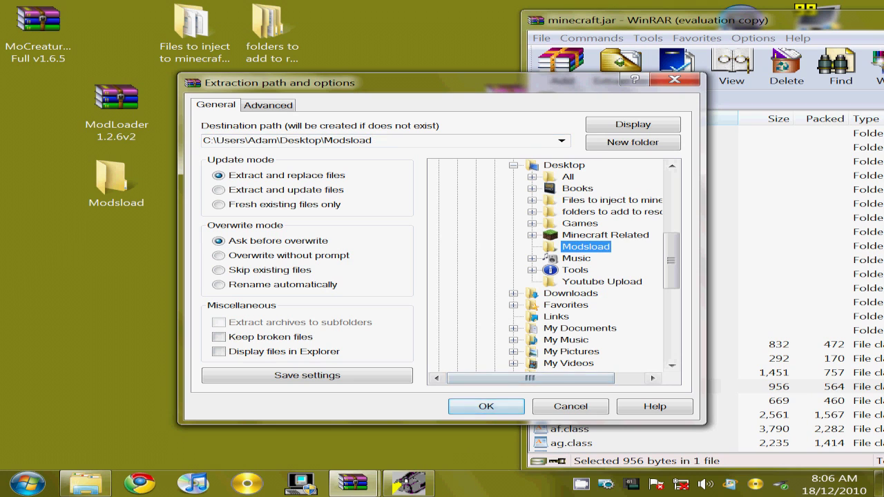
pyautogui.click(486, 407)
# Open the Modsload folder and select all the extracted class files, keeping the window at its normal size
pyautogui.doubleClick(116, 180)
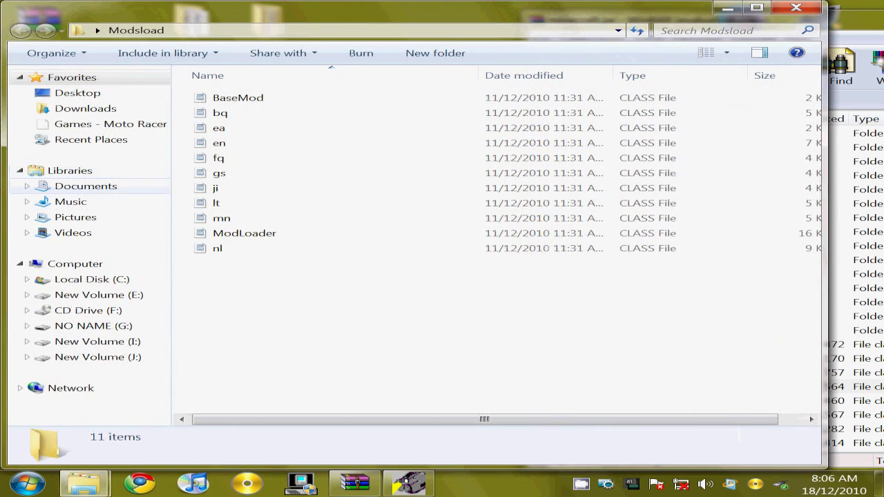
pyautogui.moveTo(250, 294); pyautogui.dragTo(173, 84)
pyautogui.moveTo(345, 12); pyautogui.dragTo(190, 4)
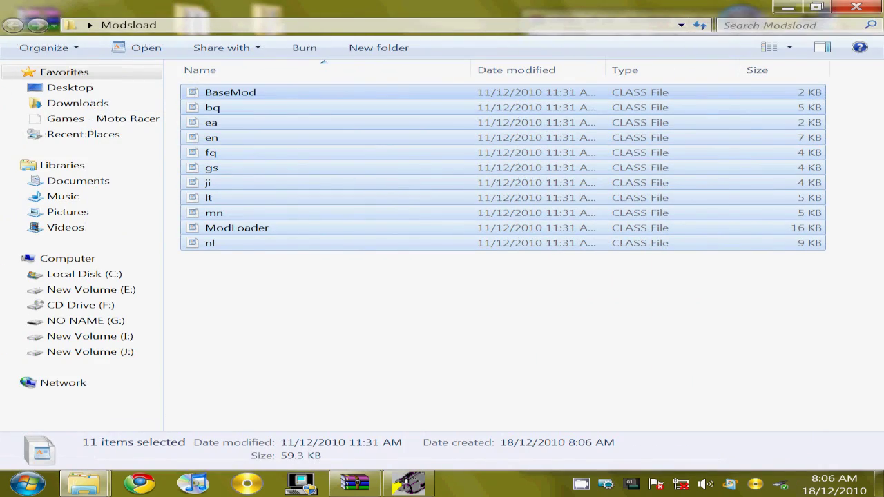
pyautogui.click(816, 6)
# Bring the minecraft.jar archive beside the selected ModLoader files, reposition it, and return to the Modsload window
pyautogui.click(855, 175)
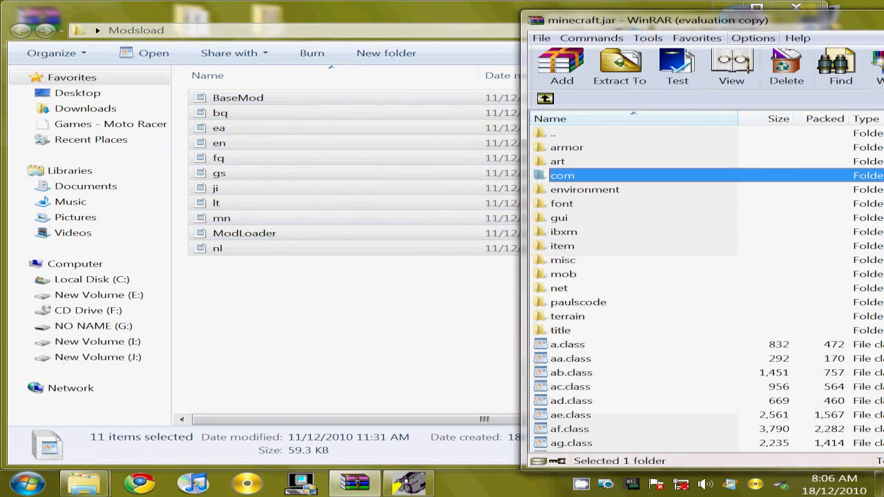
pyautogui.moveTo(731, 20); pyautogui.dragTo(615, 14)
pyautogui.click(339, 130)
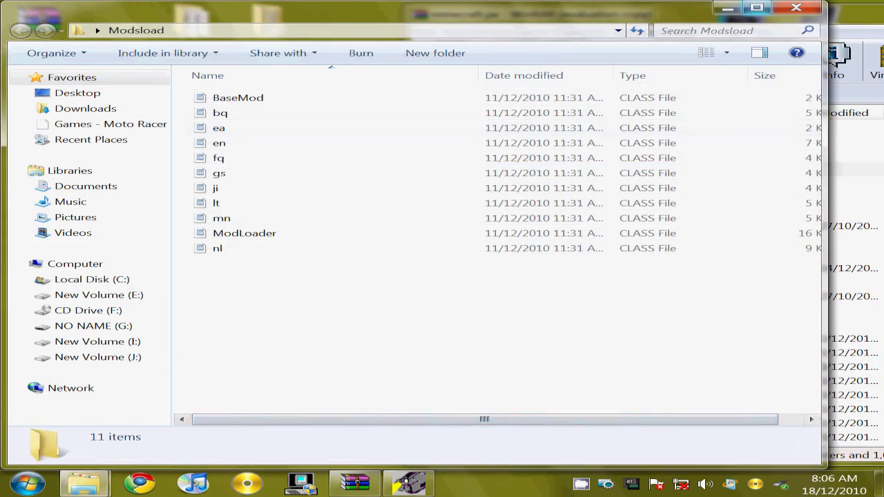
# Minimise the Modsload window, move the minecraft.jar window aside, and line up the ModLoader archive, Modsload folder and AudioMod 1.2.6 archive
pyautogui.click(728, 8)
pyautogui.moveTo(117, 103); pyautogui.dragTo(102, 35)
pyautogui.moveTo(114, 180); pyautogui.dragTo(102, 104)
pyautogui.moveTo(706, 15); pyautogui.dragTo(870, 36)
pyautogui.moveTo(682, 36); pyautogui.dragTo(457, 201)
pyautogui.moveTo(506, 103); pyautogui.dragTo(110, 183)
# Open the AudioMod 1.2.6 archive, dismiss the licence reminder, and select ibxm, paulscode and qg.class
pyautogui.doubleClick(114, 181)
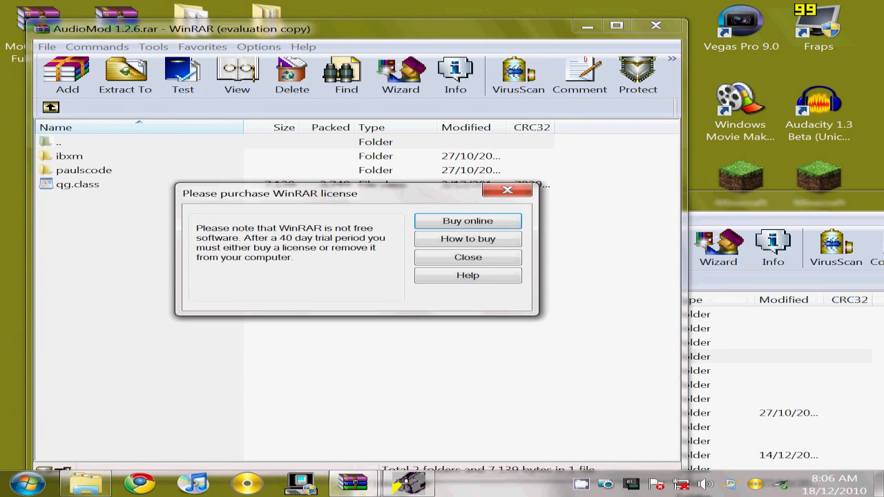
pyautogui.click(467, 257)
pyautogui.moveTo(123, 252); pyautogui.dragTo(87, 155)
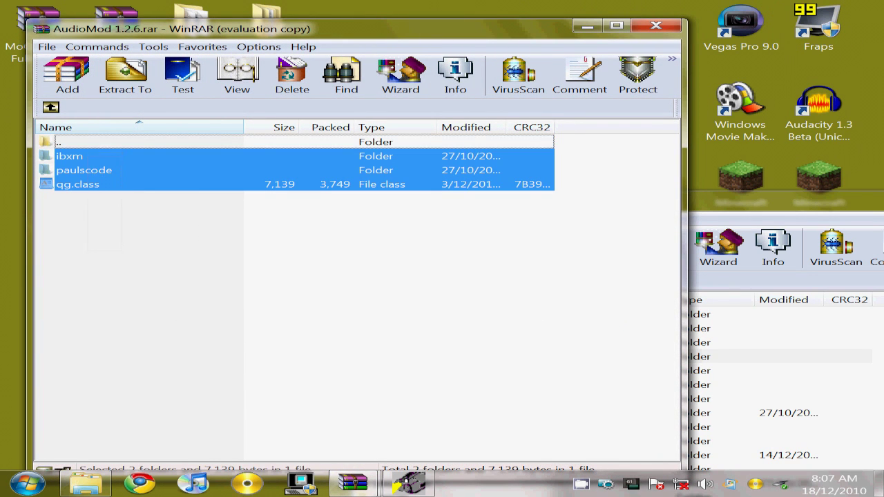
# Move the minecraft.jar window beside the AudioMod archive and locate the matching ibxm and paulscode folders in it
pyautogui.moveTo(745, 201); pyautogui.dragTo(702, 21)
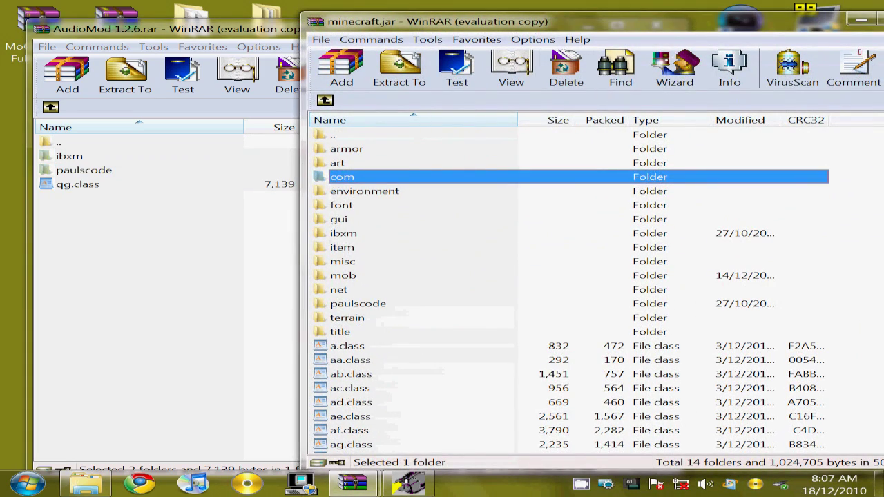
pyautogui.click(343, 247)
pyautogui.click(352, 374)
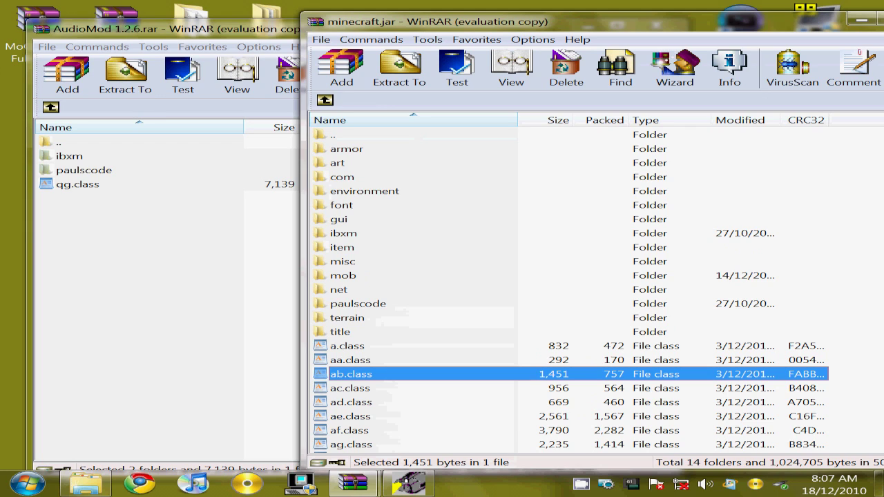
pyautogui.click(344, 234)
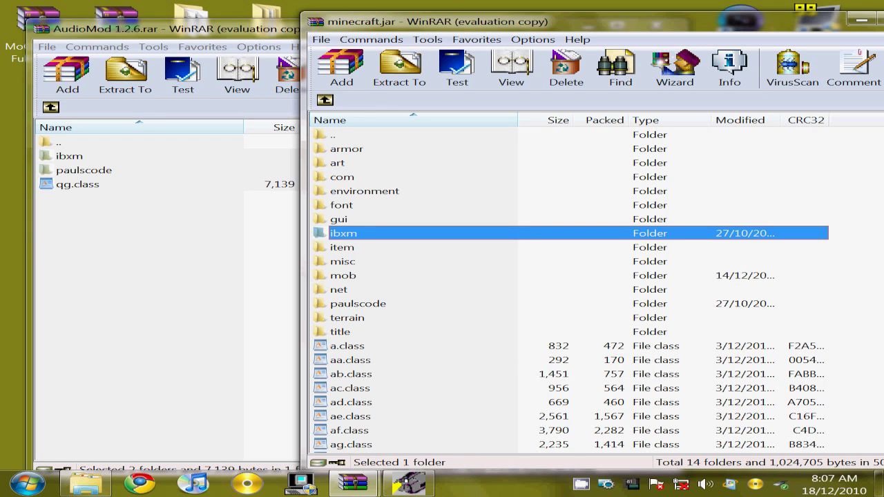
pyautogui.click(358, 304)
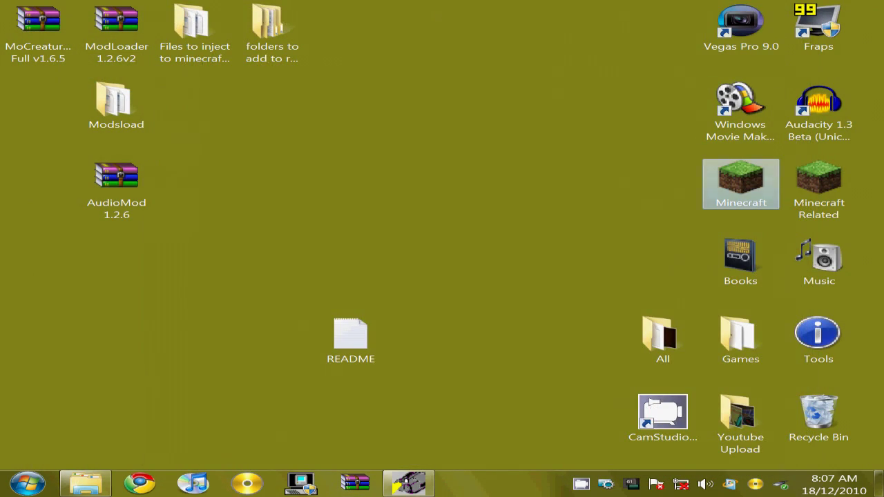
# Launch Minecraft with the login fields left blank and load a singleplayer world
pyautogui.doubleClick(741, 183)
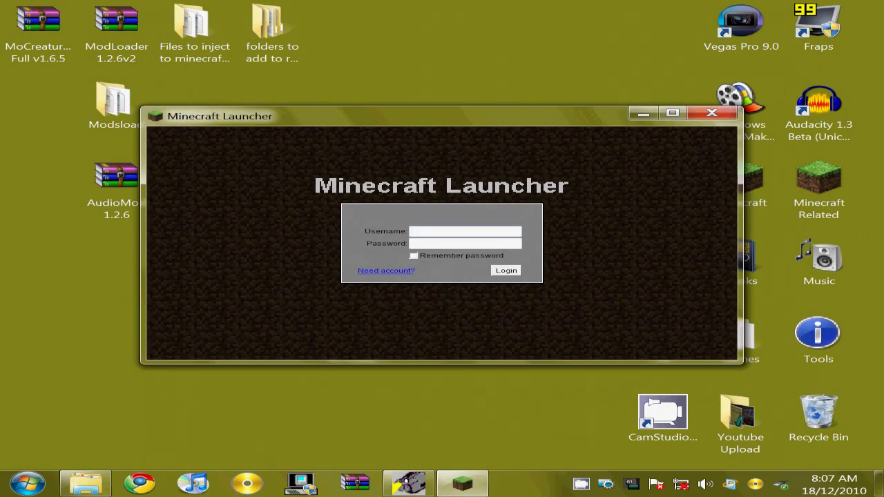
pyautogui.click(506, 269)
pyautogui.click(386, 252)
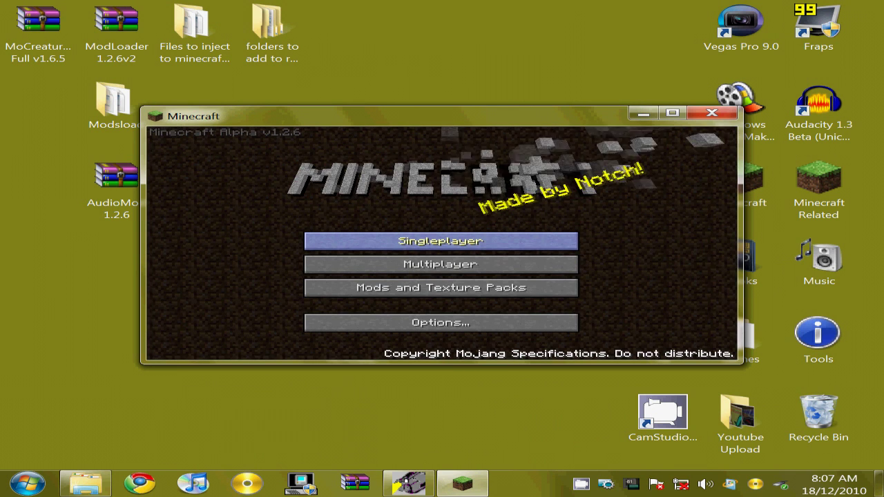
pyautogui.click(441, 241)
pyautogui.click(438, 264)
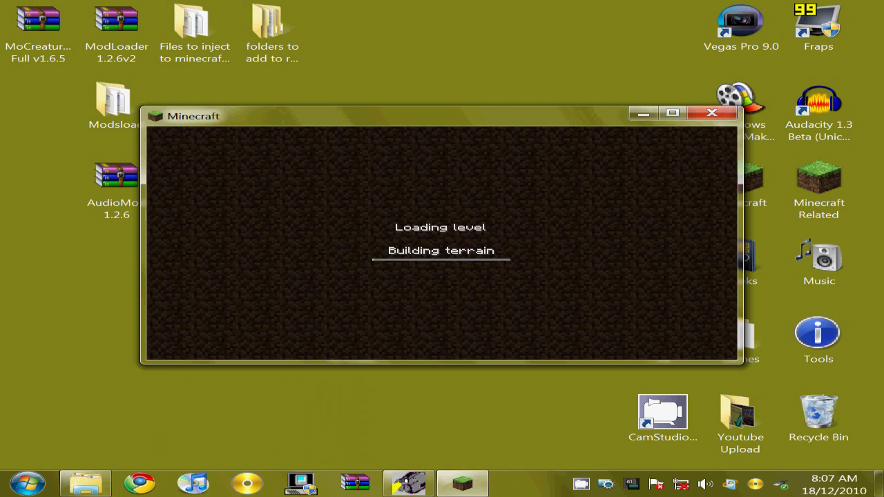